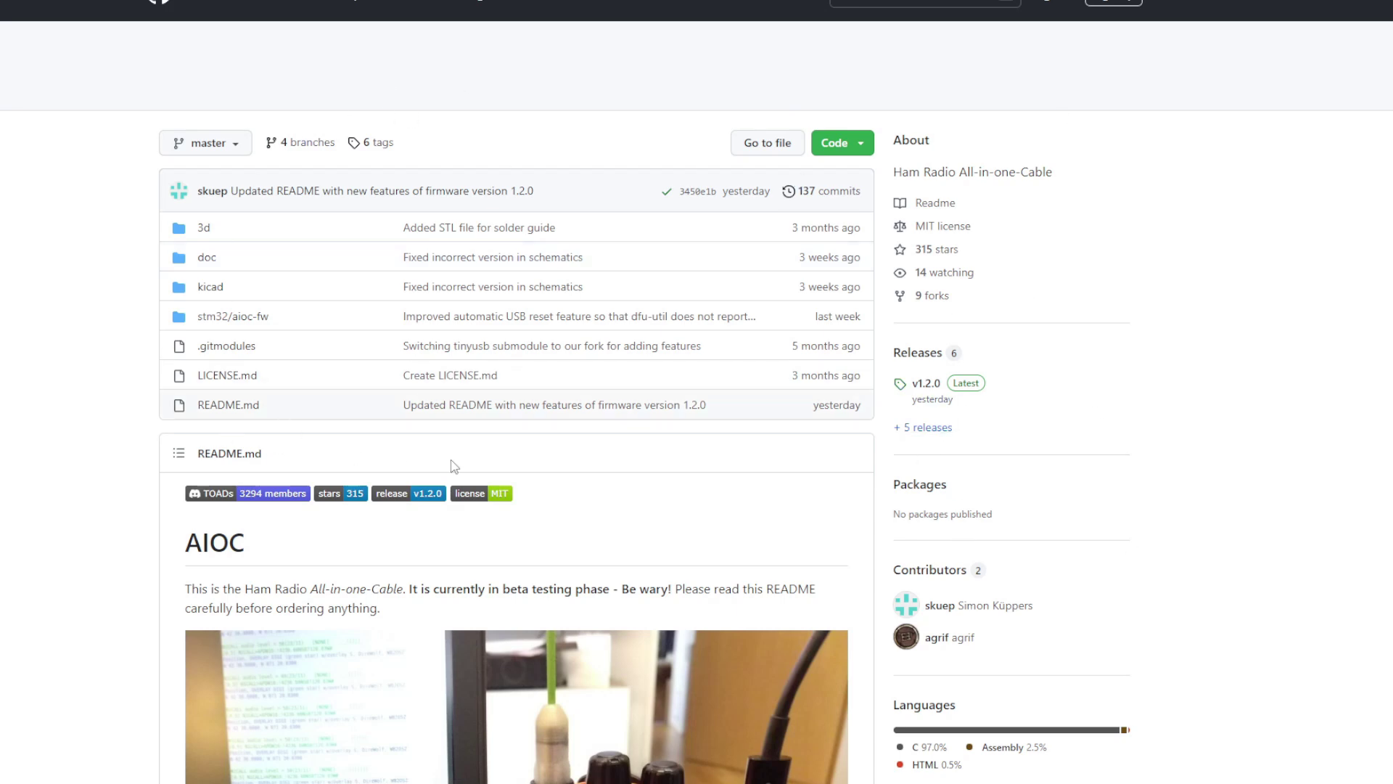
Step: Look over the AIOC repository's README overview, features and releases section
scroll(471, 467, down, 6)
scroll(420, 497, down, 12)
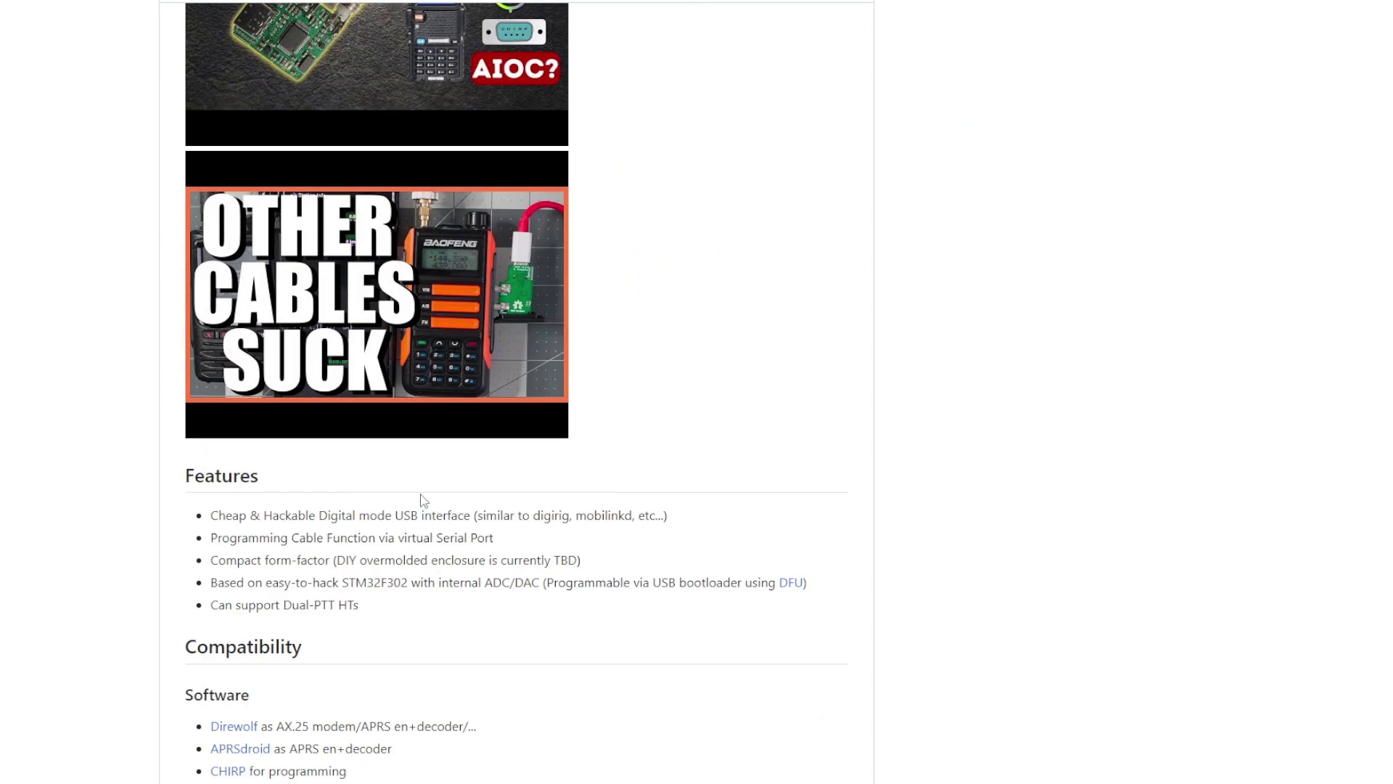
scroll(423, 499, down, 6)
scroll(423, 499, up, 20)
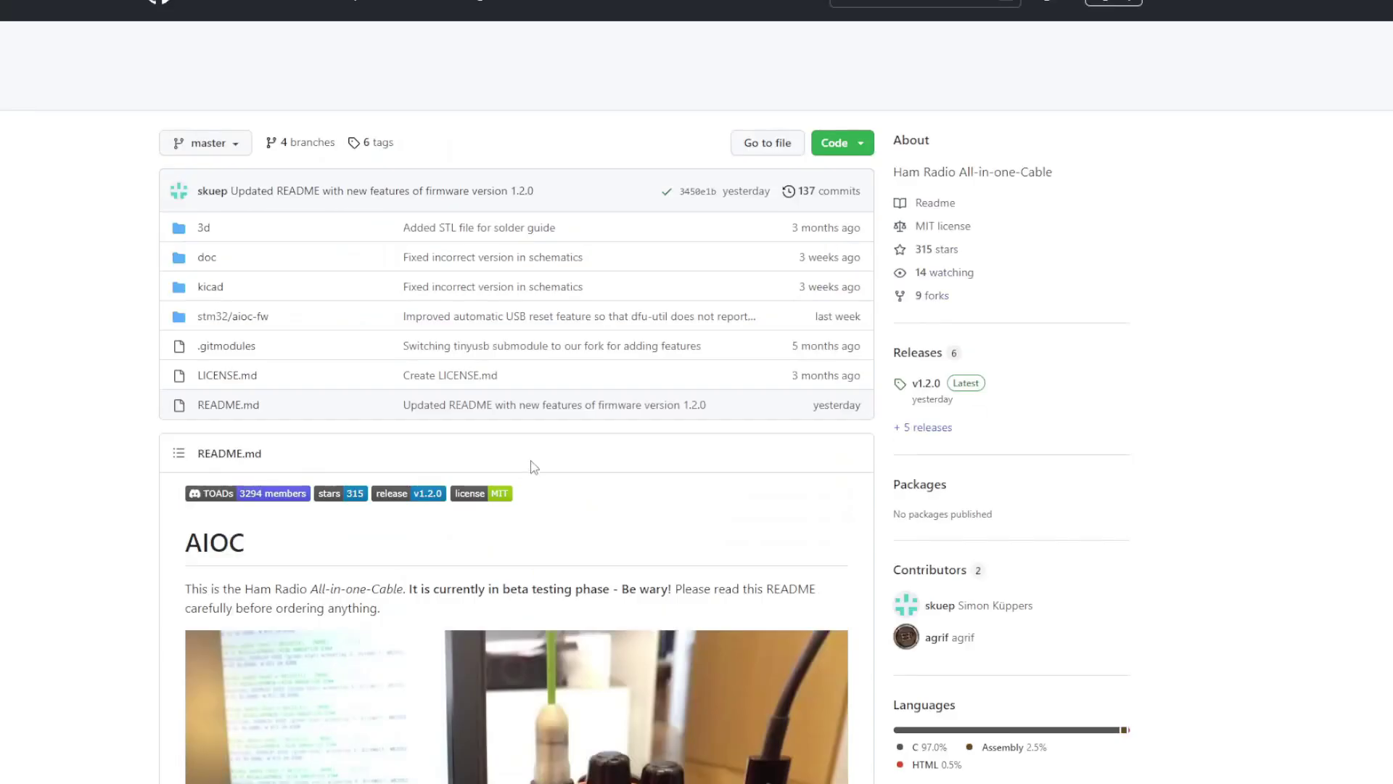
scroll(876, 367, down, 6)
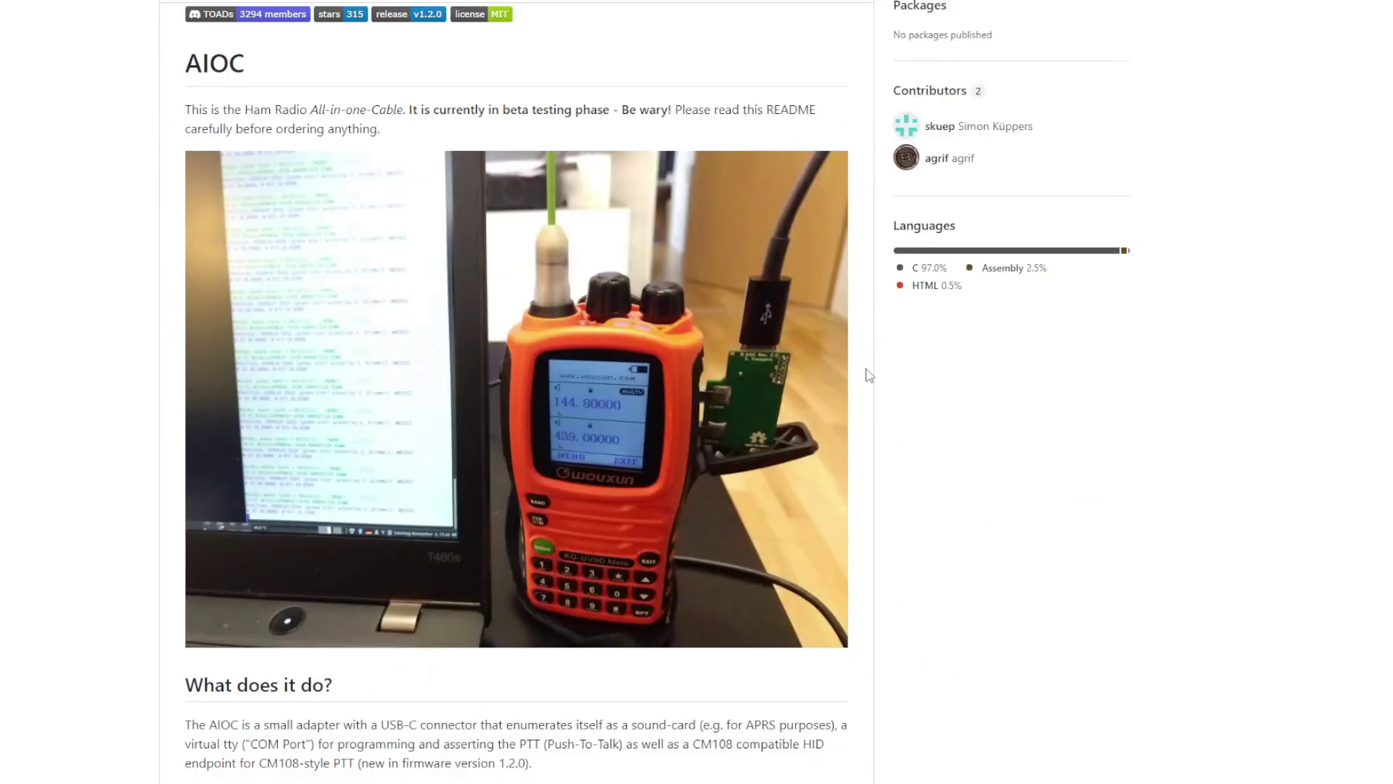
scroll(702, 399, up, 6)
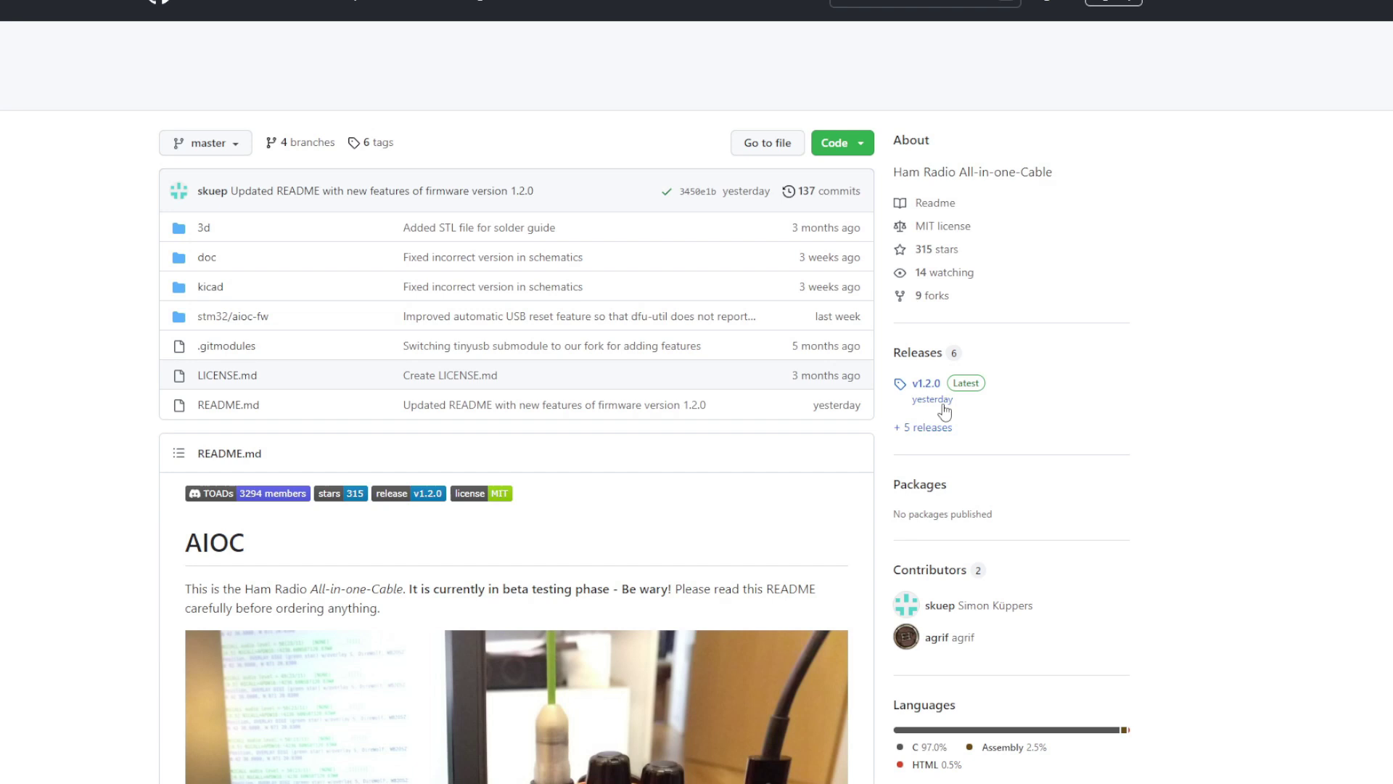
click(918, 353)
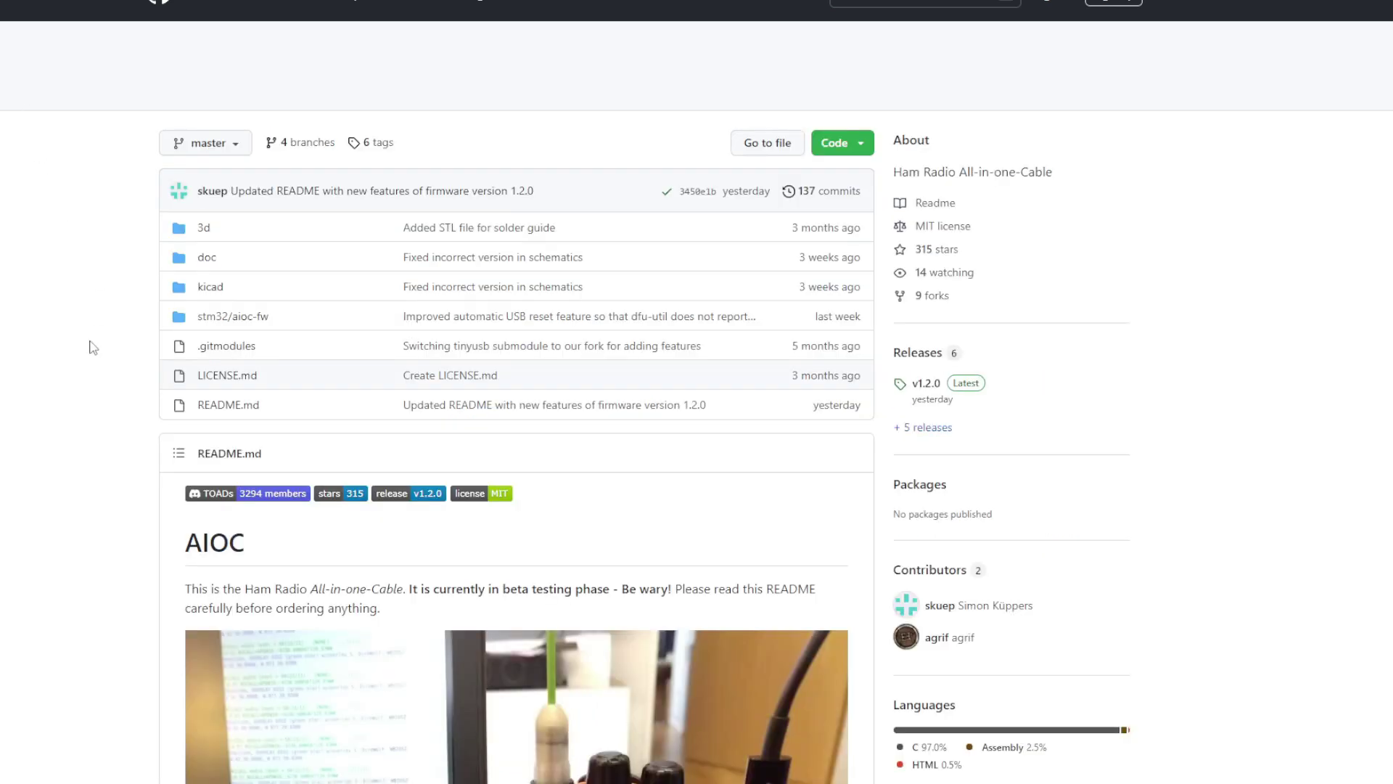
Step: Find the initial programming instructions in the README and examine the dfu-util command given for flashing the firmware
scroll(87, 341, down, 15)
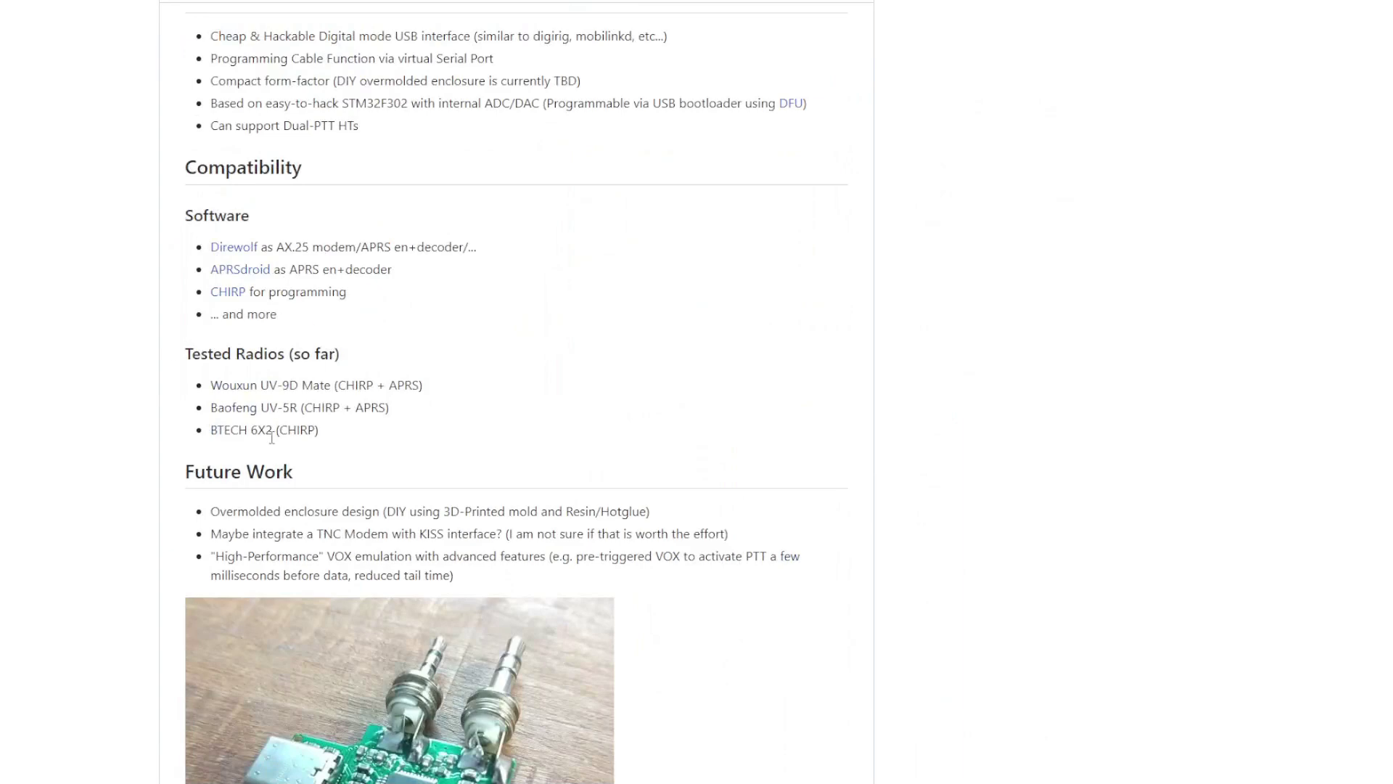
scroll(271, 437, down, 6)
scroll(271, 437, down, 12)
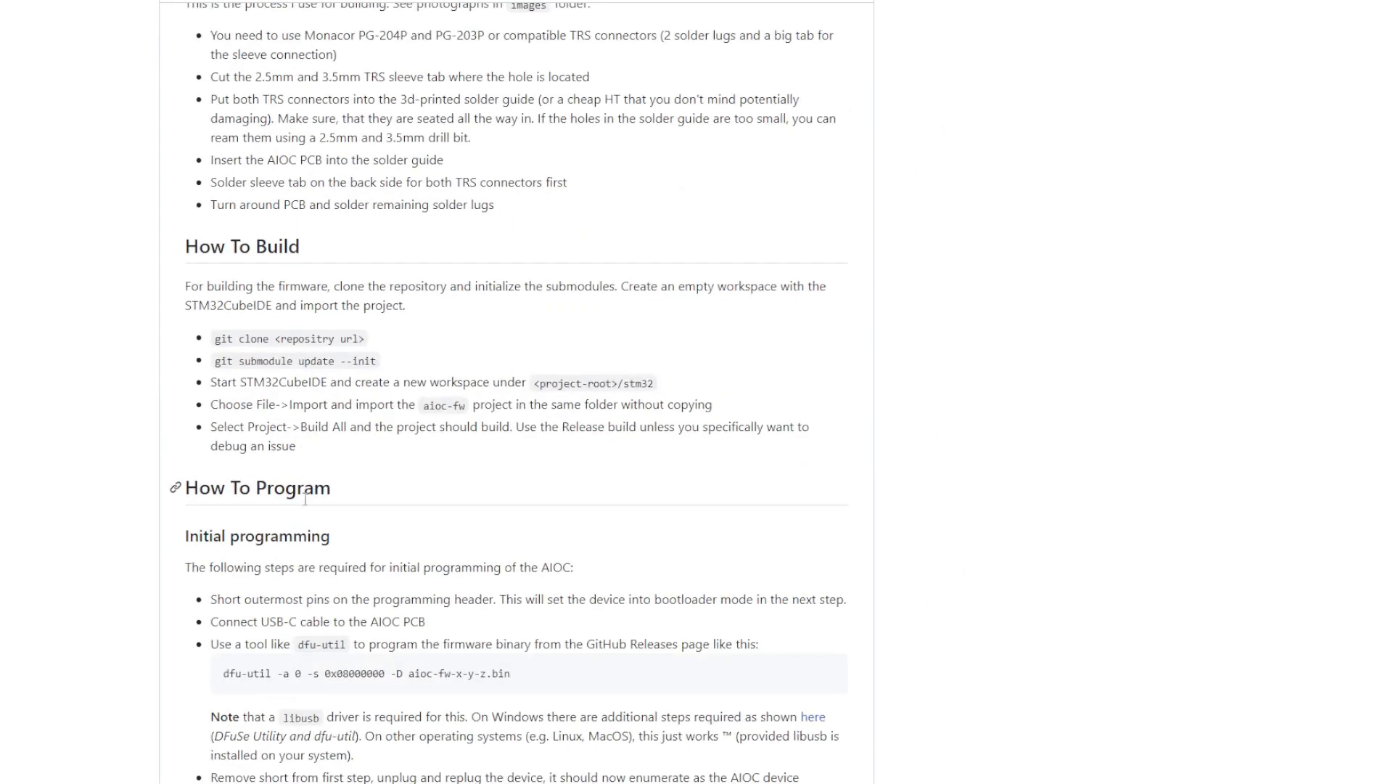
drag(224, 673, 374, 675)
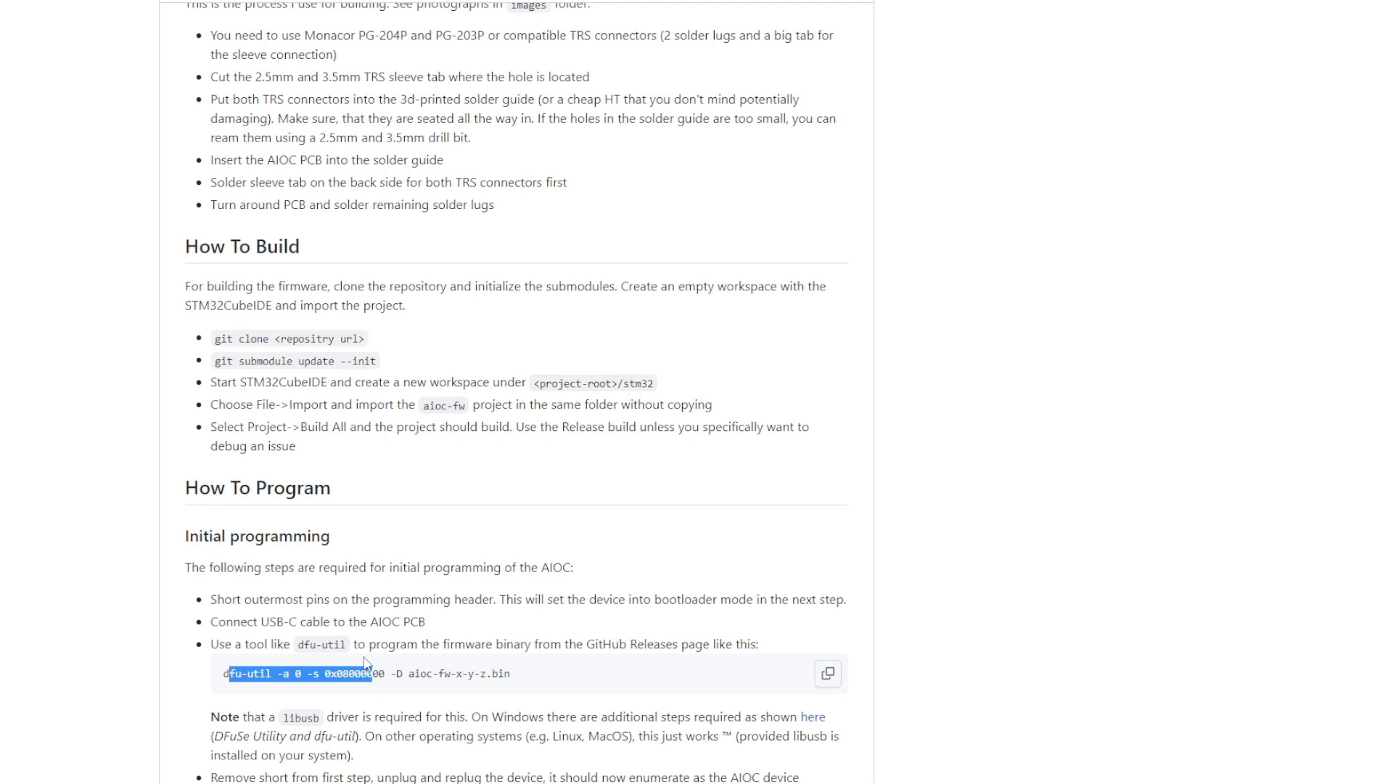
click(373, 675)
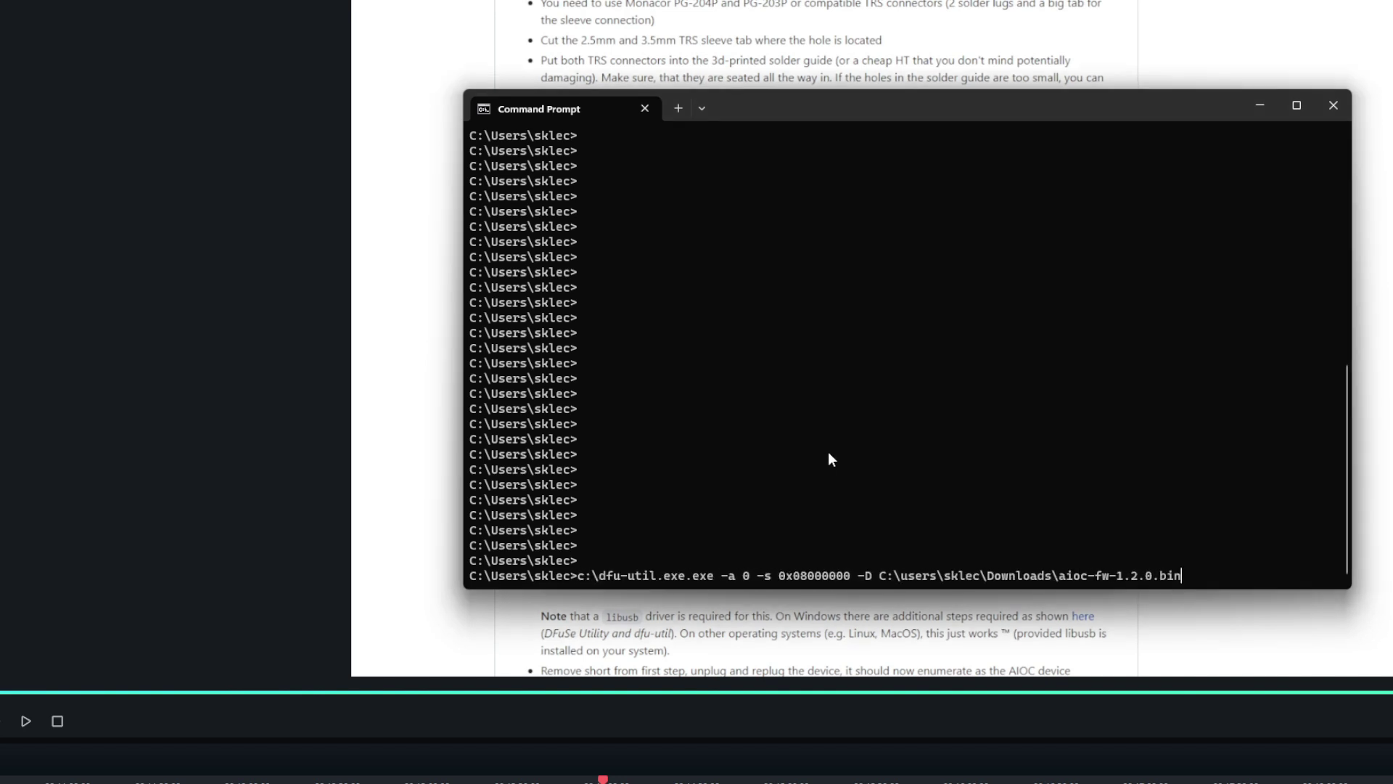
Step: In the Command Prompt, run dfu-util.exe.exe twice with -a 0 -s 0x08000000 -D and aioc-fw-1.2.0.bin from the Downloads folder
key(Left)
key(Left)
key(Left)
key(Left)
key(Left)
key(Left)
key(Left)
key(Left)
key(Left)
key(Left)
key(Left)
key(Left)
key(Left)
key(Left)
key(Left)
key(Left)
key(Left)
key(Left)
key(Left)
key(Left)
key(Right)
key(Right)
key(Right)
key(Right)
key(Right)
key(Right)
key(Right)
key(Right)
key(Right)
key(Right)
key(Right)
key(Right)
key(Right)
key(Right)
key(Right)
key(Right)
key(Right)
key(Right)
key(Right)
key(Right)
key(Right)
key(Right)
key(Right)
key(Right)
key(Right)
key(Right)
key(Right)
key(Right)
key(Right)
key(Right)
key(Return)
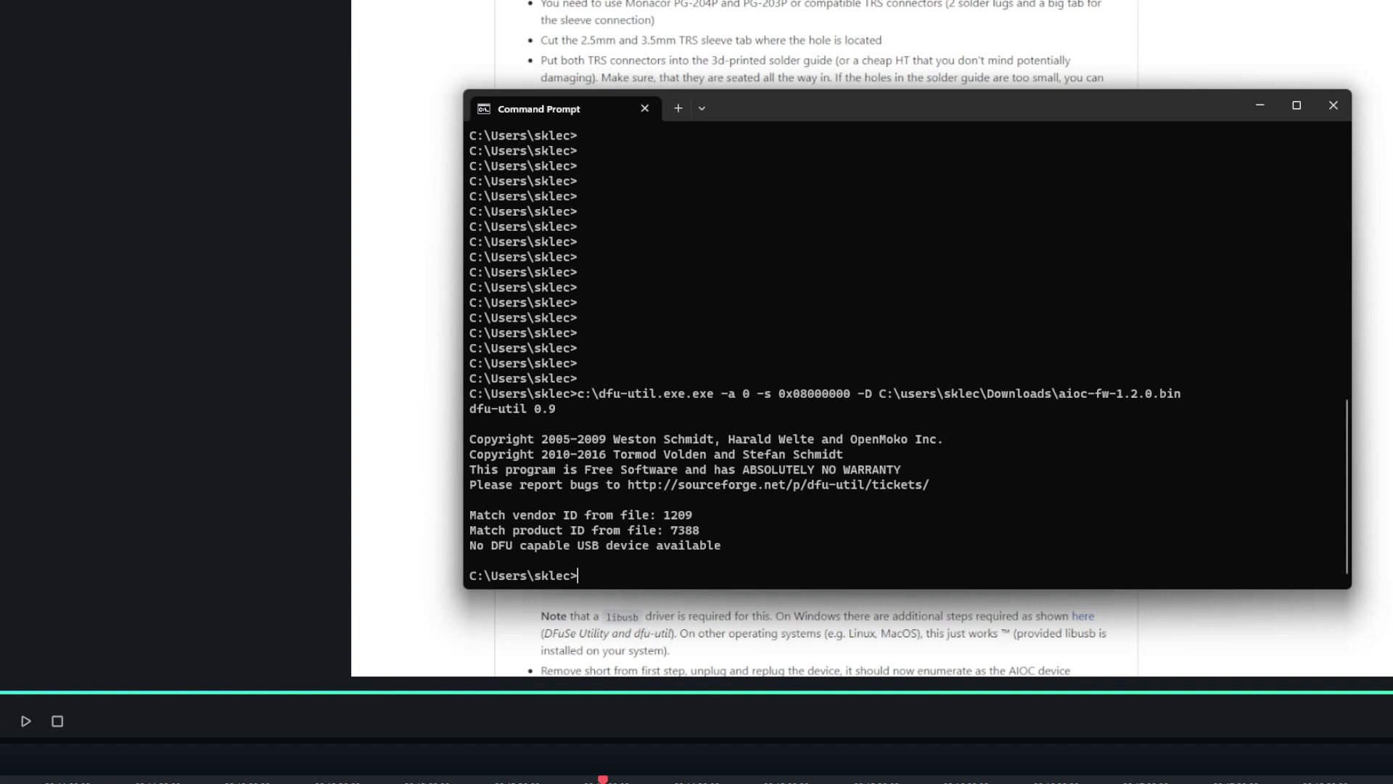
key(Up)
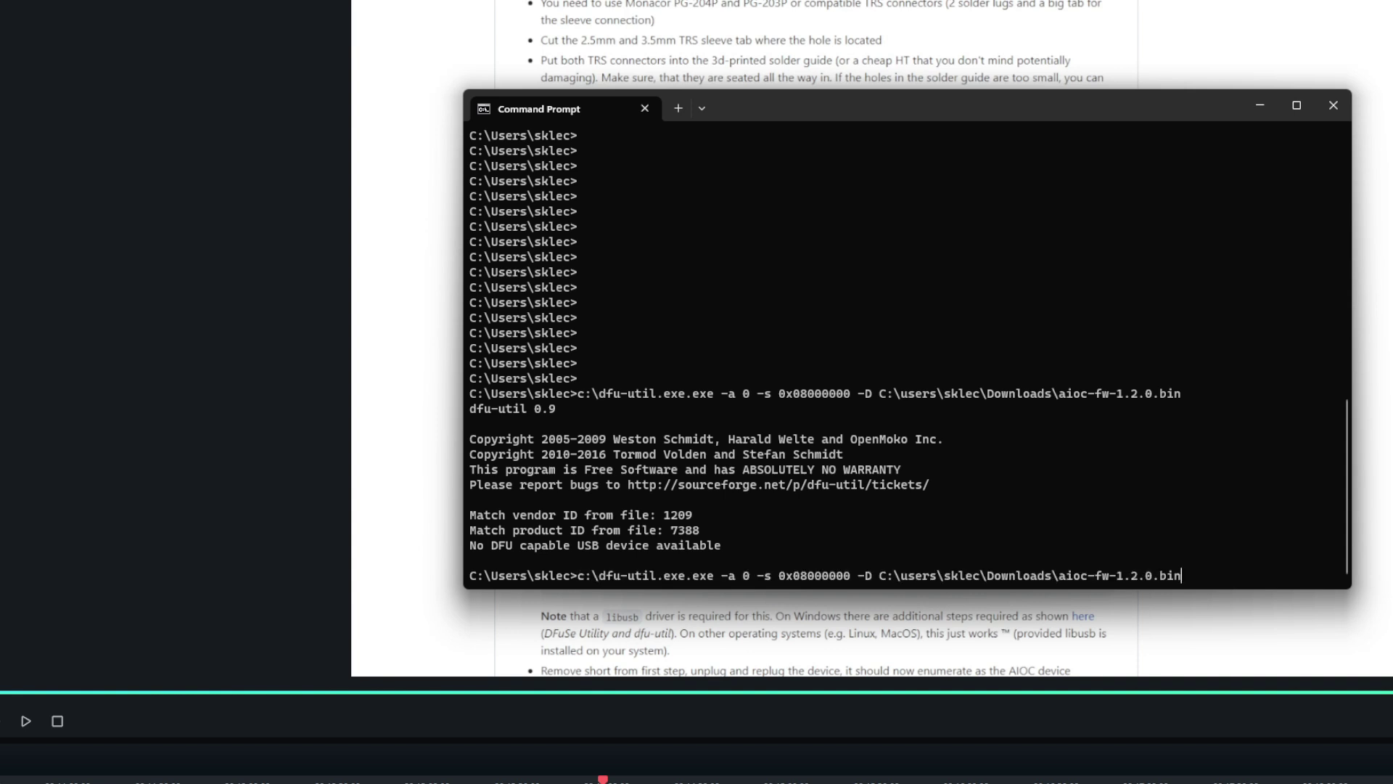
key(Return)
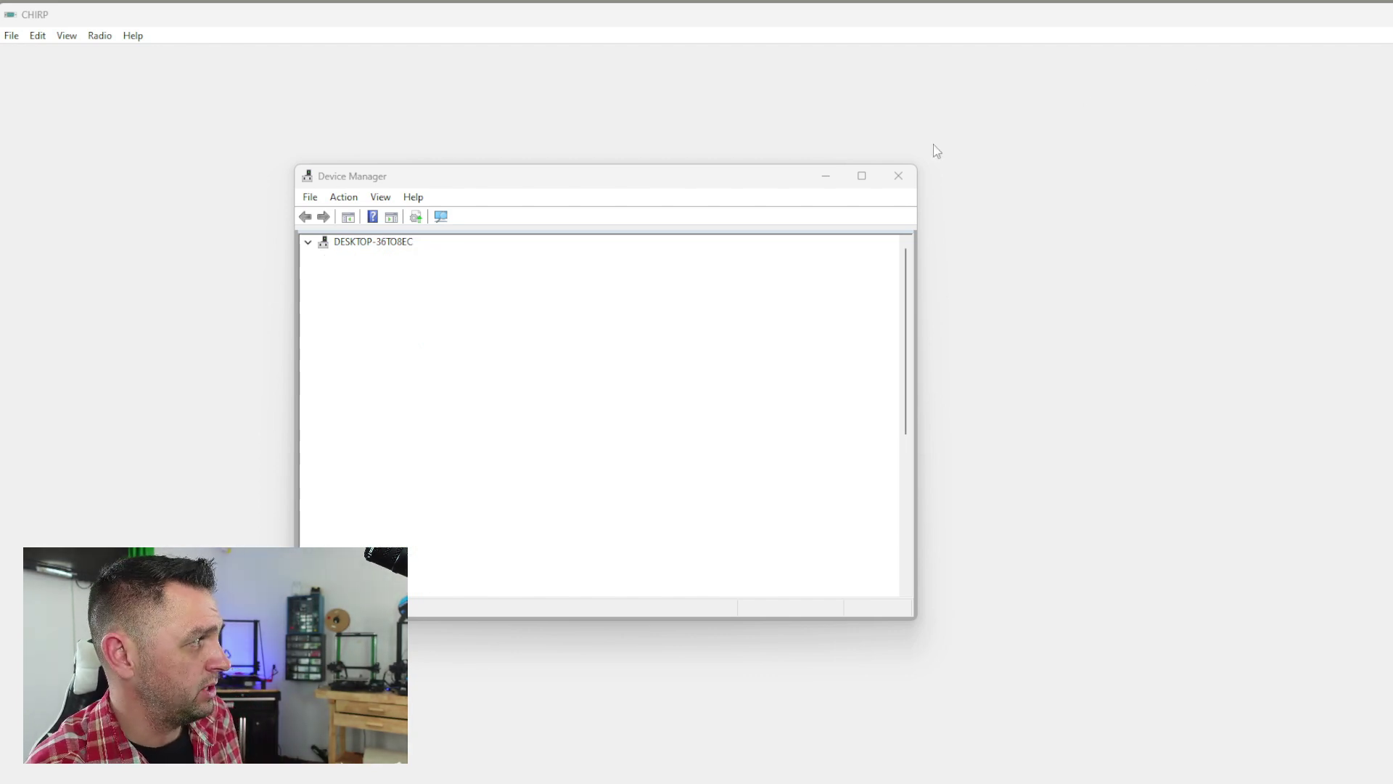
Step: Check the USB Serial Device's COM port and driver properties in Device Manager, and close Device Manager
drag(751, 182, 984, 168)
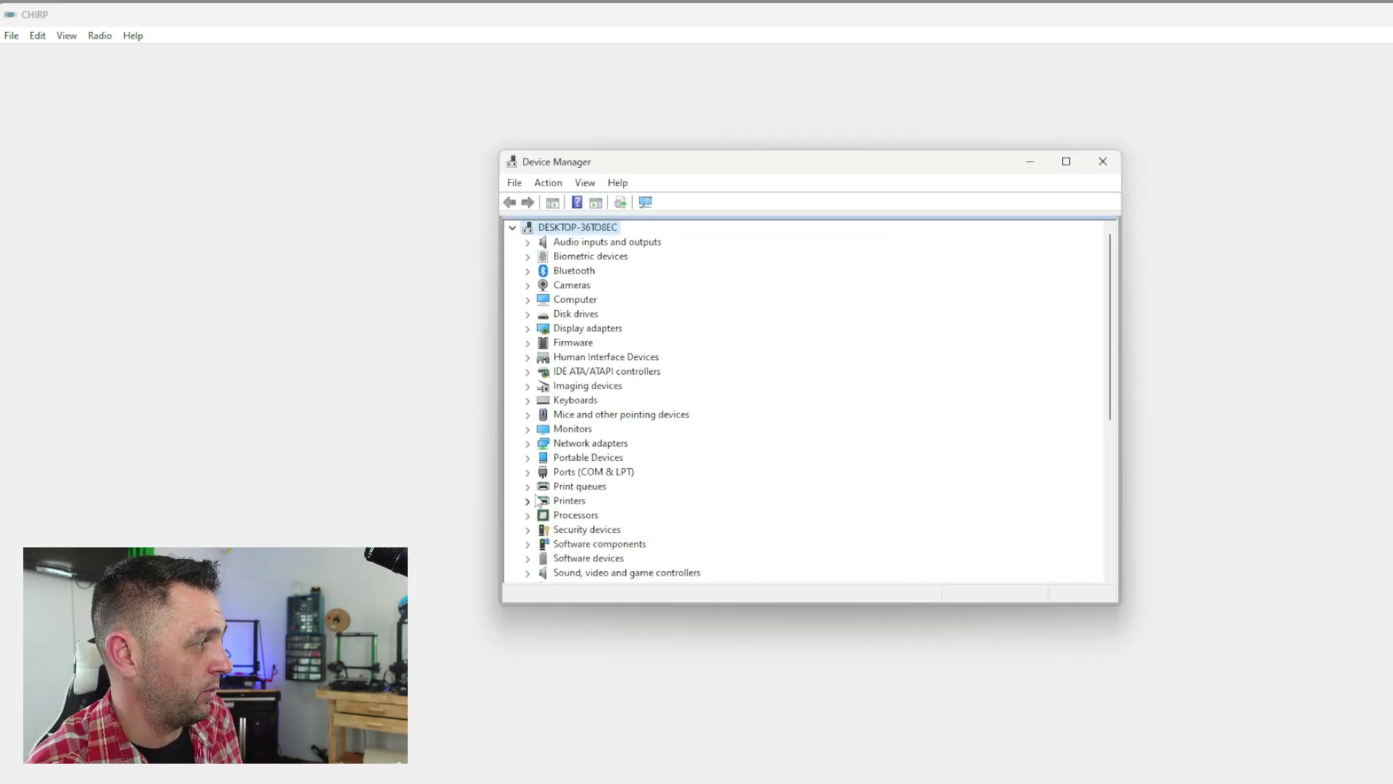
click(523, 473)
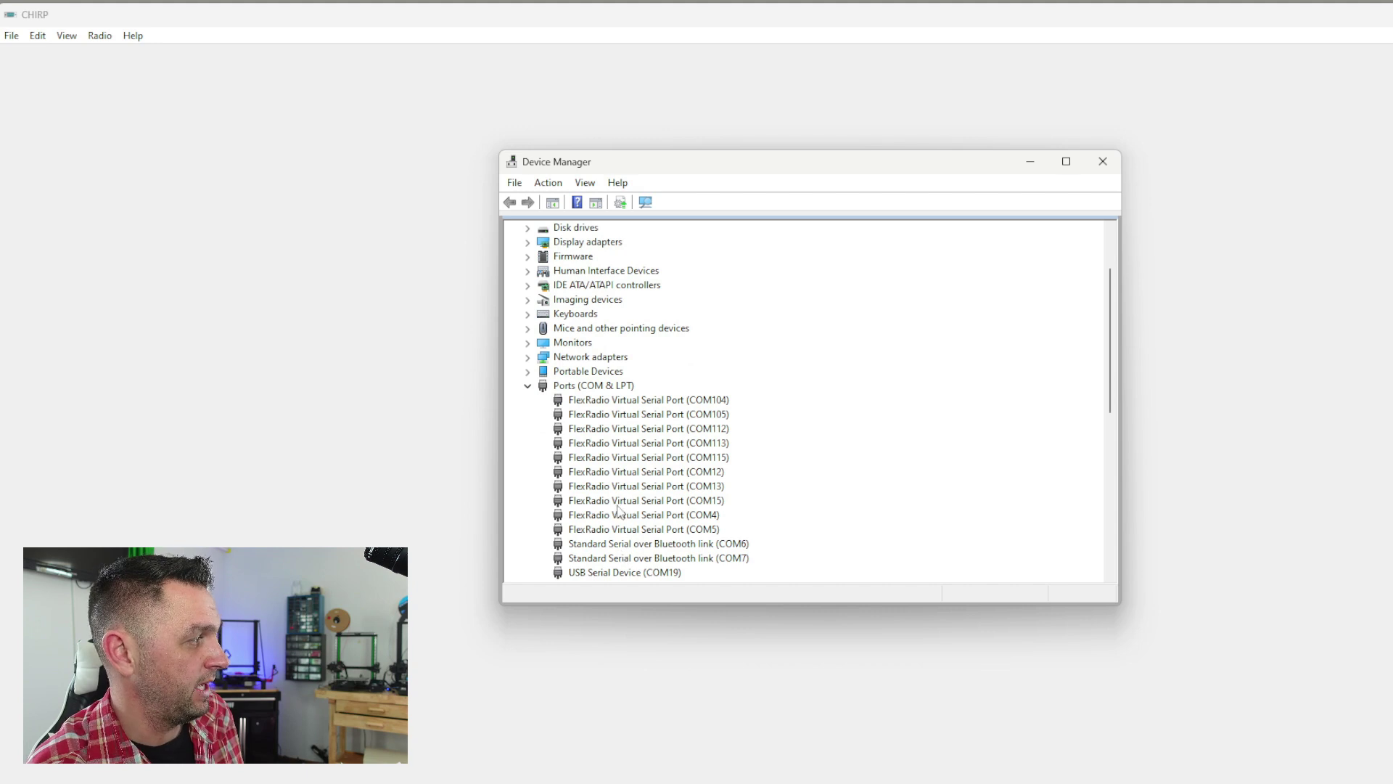
click(632, 572)
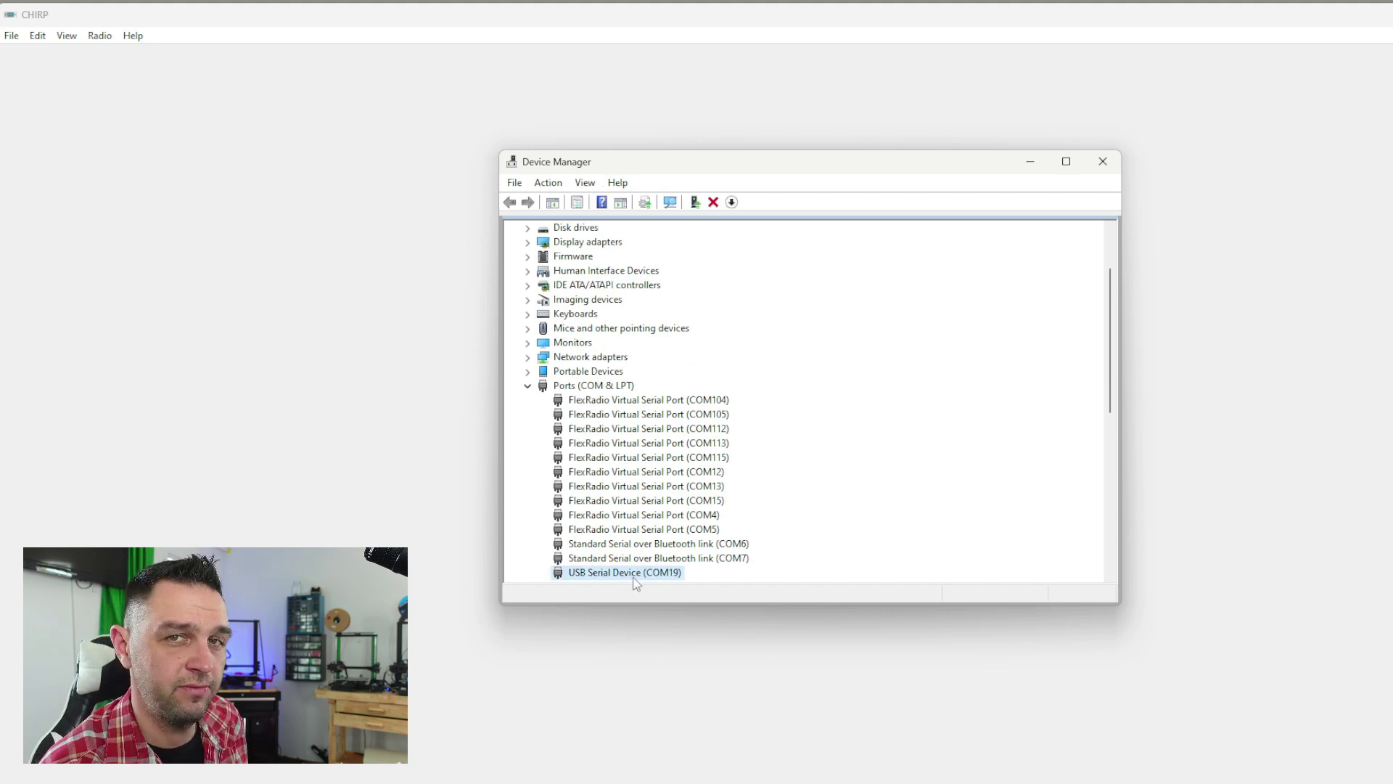
double_click(630, 575)
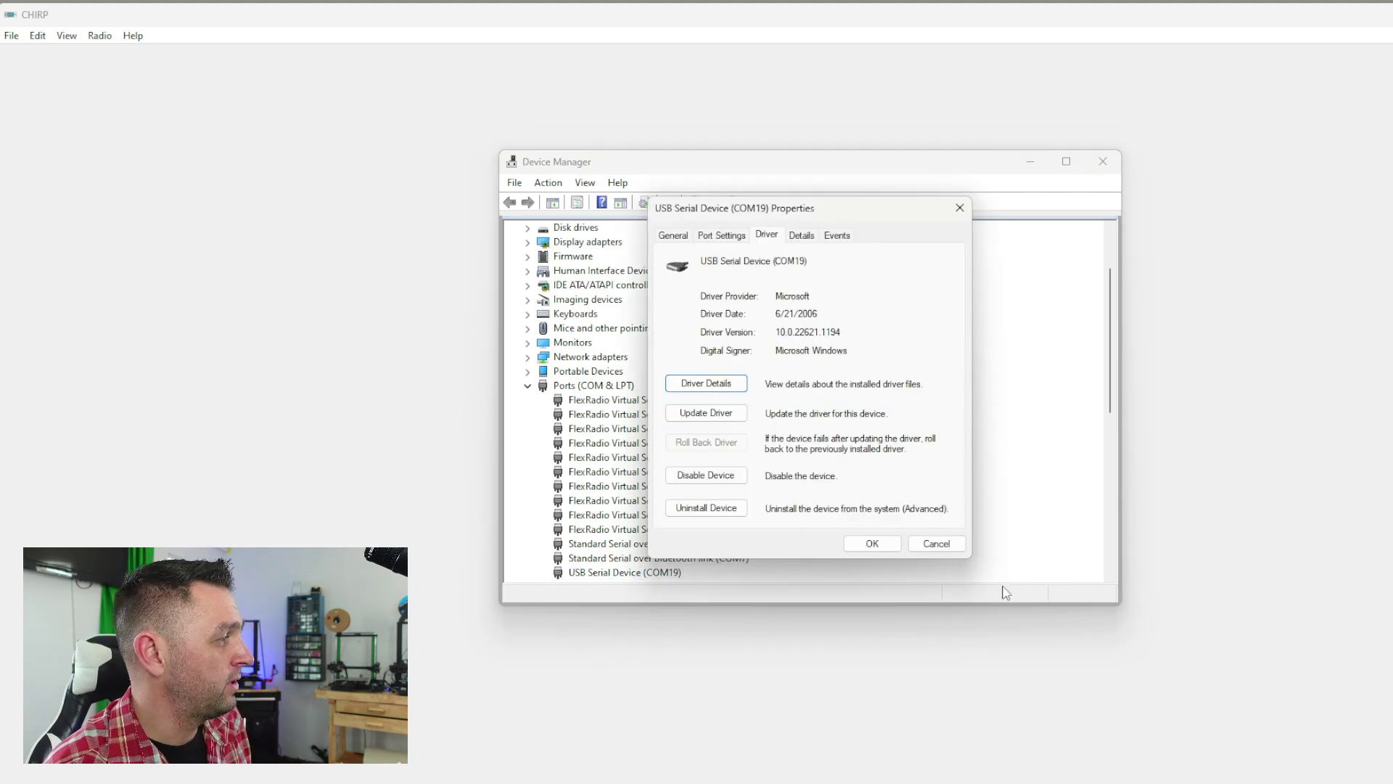
click(936, 542)
click(1103, 163)
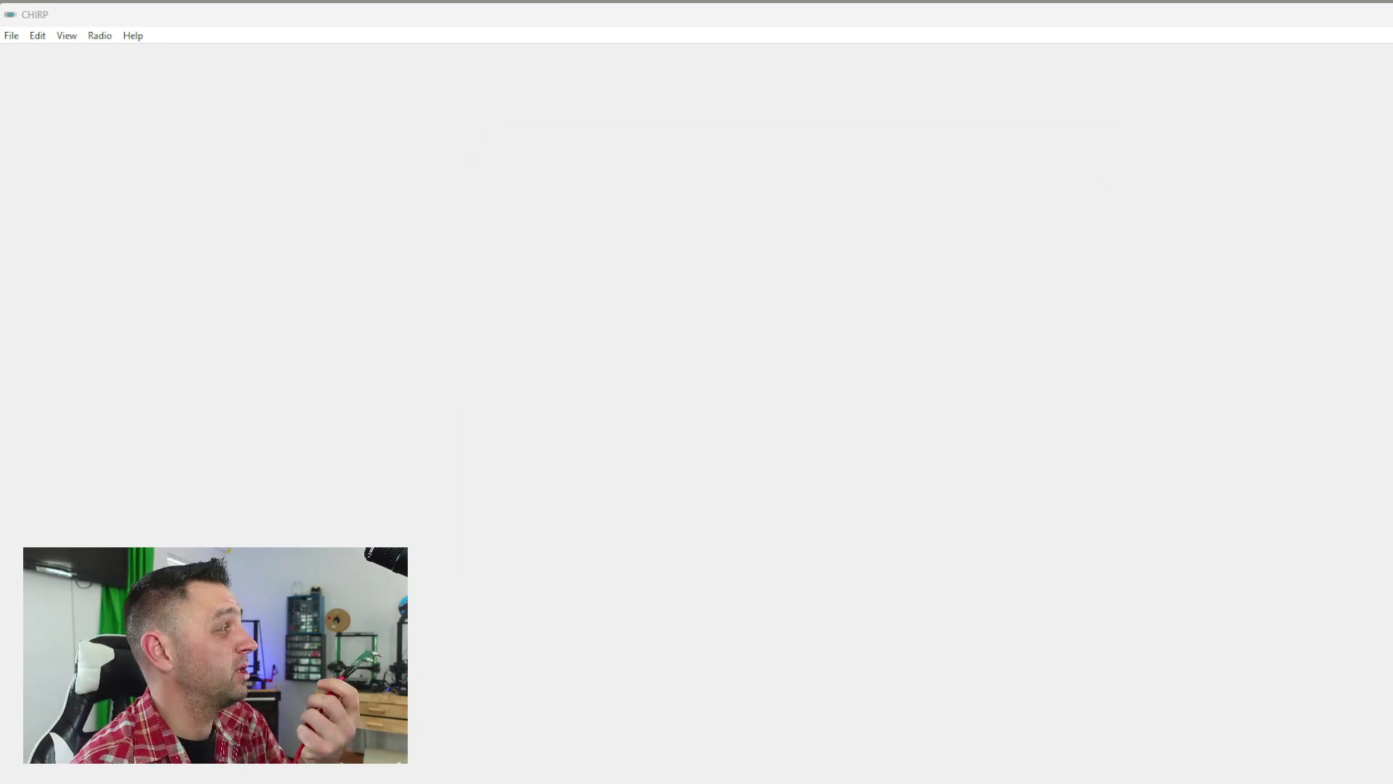
Step: Download the memories from the Baofeng UV-5R radio into CHIRP using port COM19
click(99, 35)
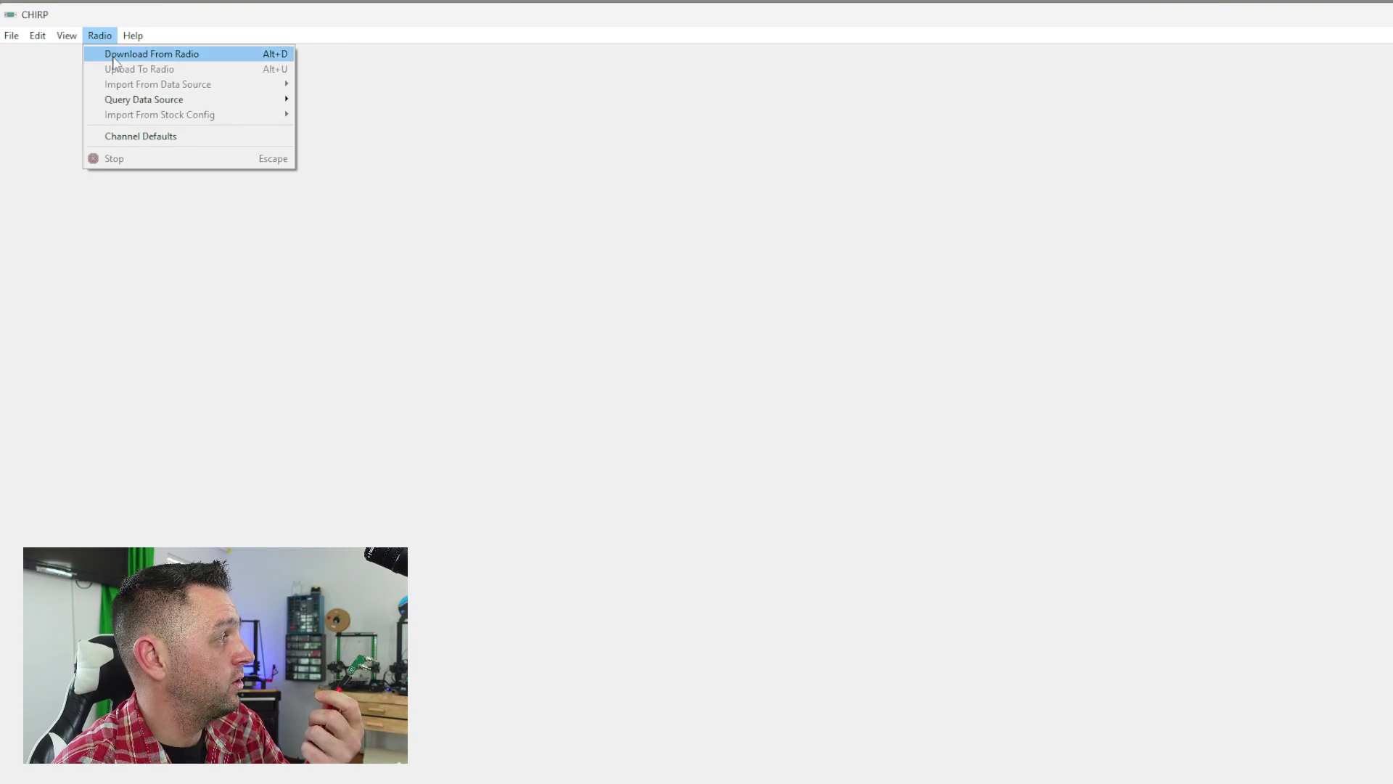
click(123, 53)
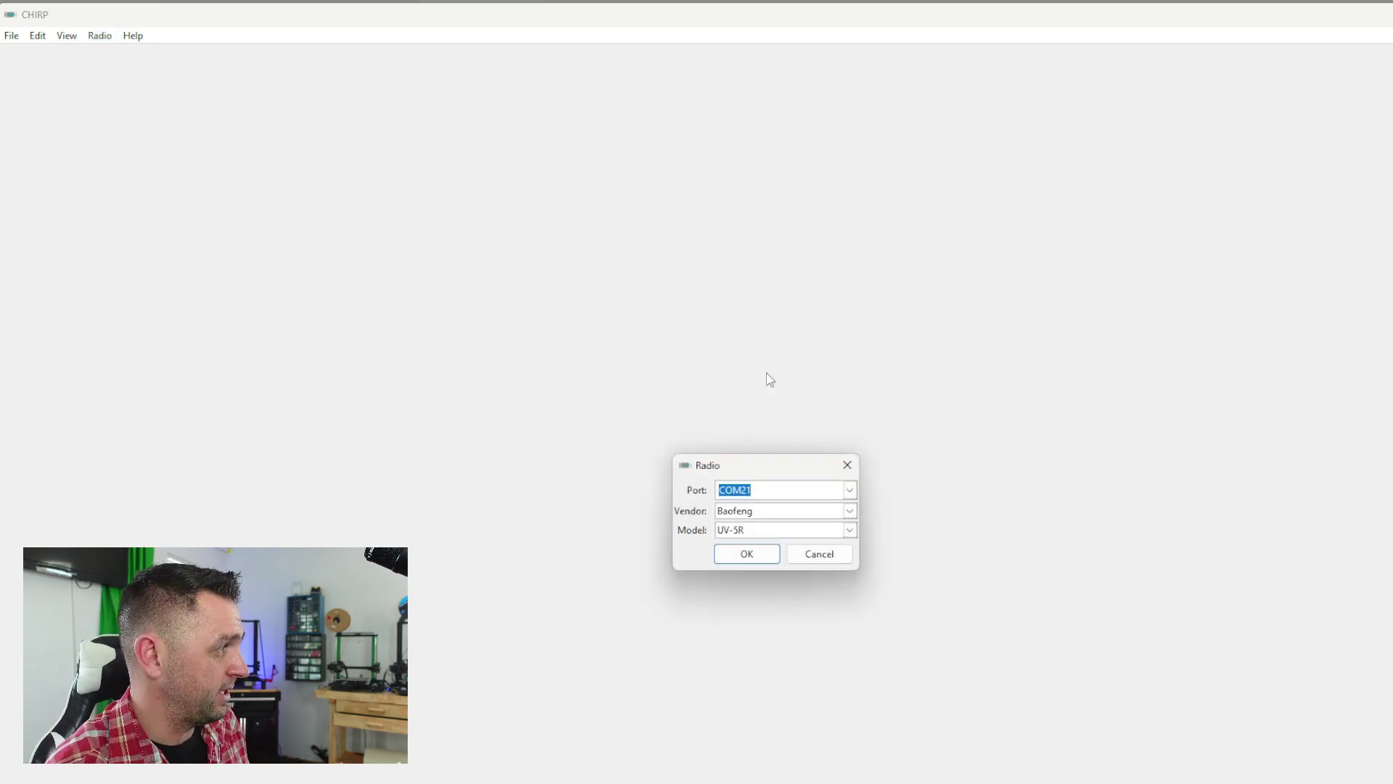
click(849, 490)
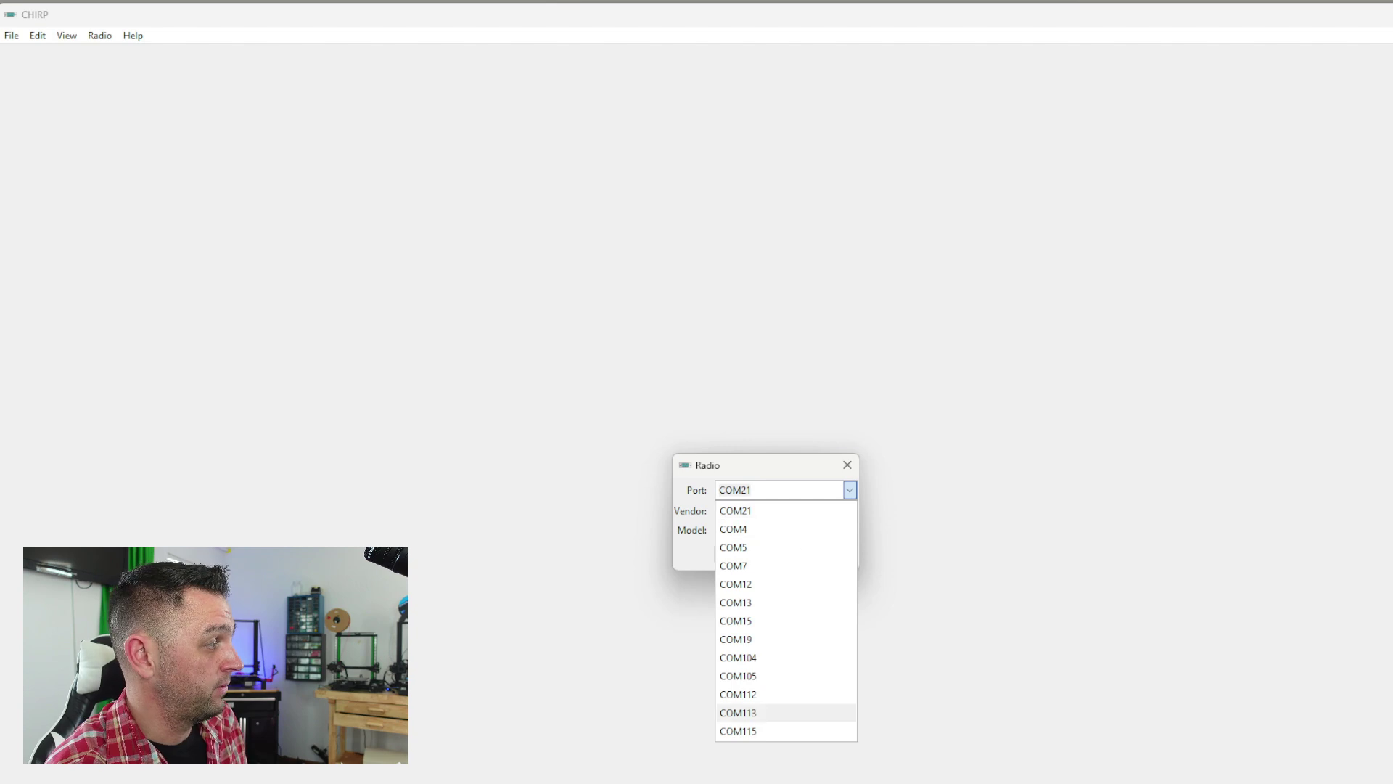
click(782, 638)
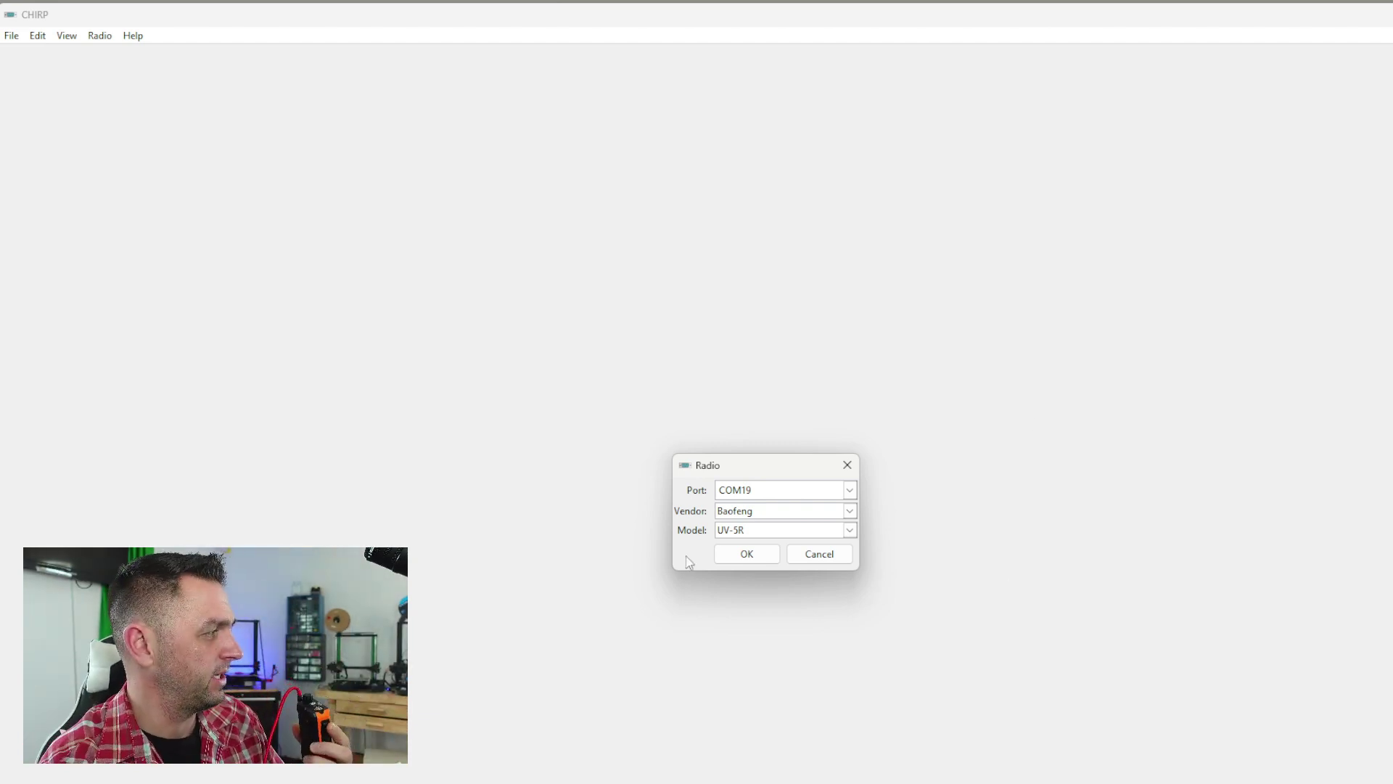
click(740, 555)
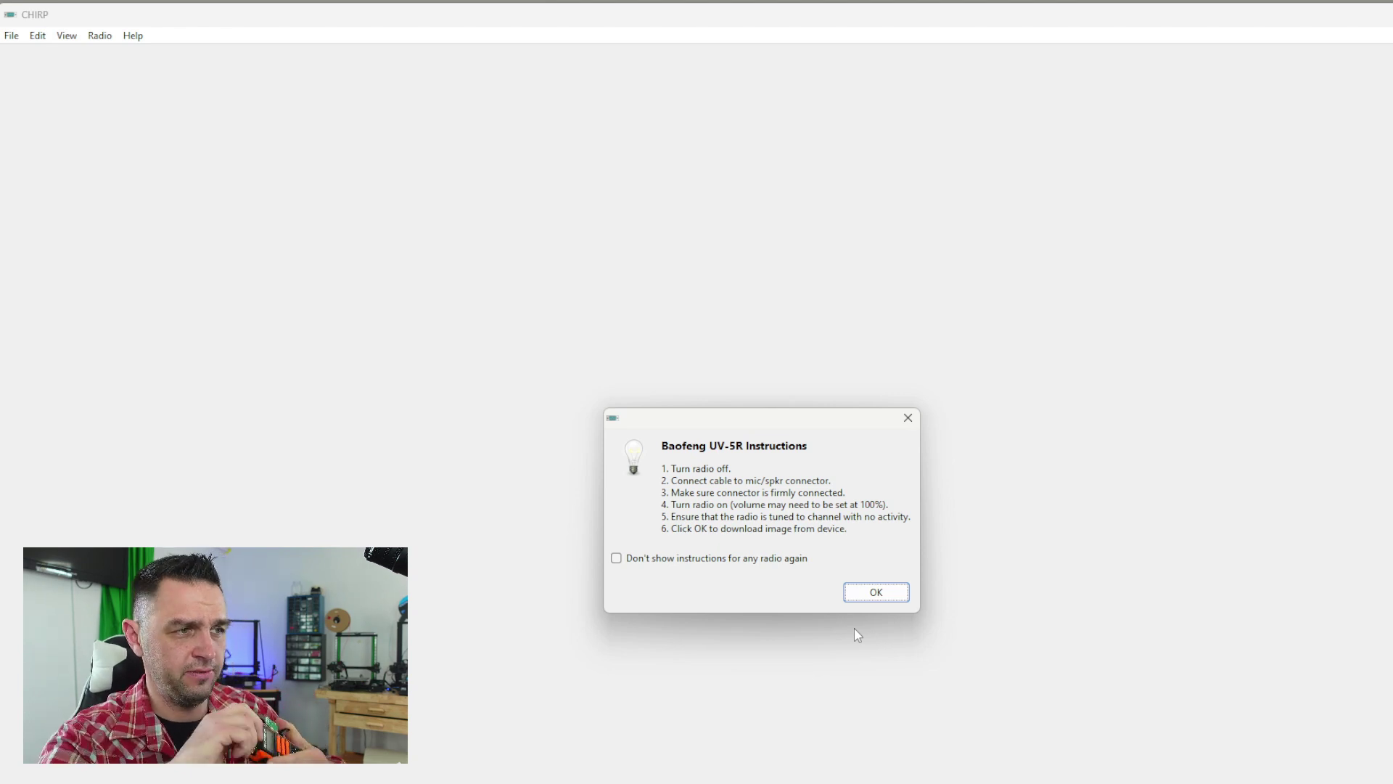
click(895, 600)
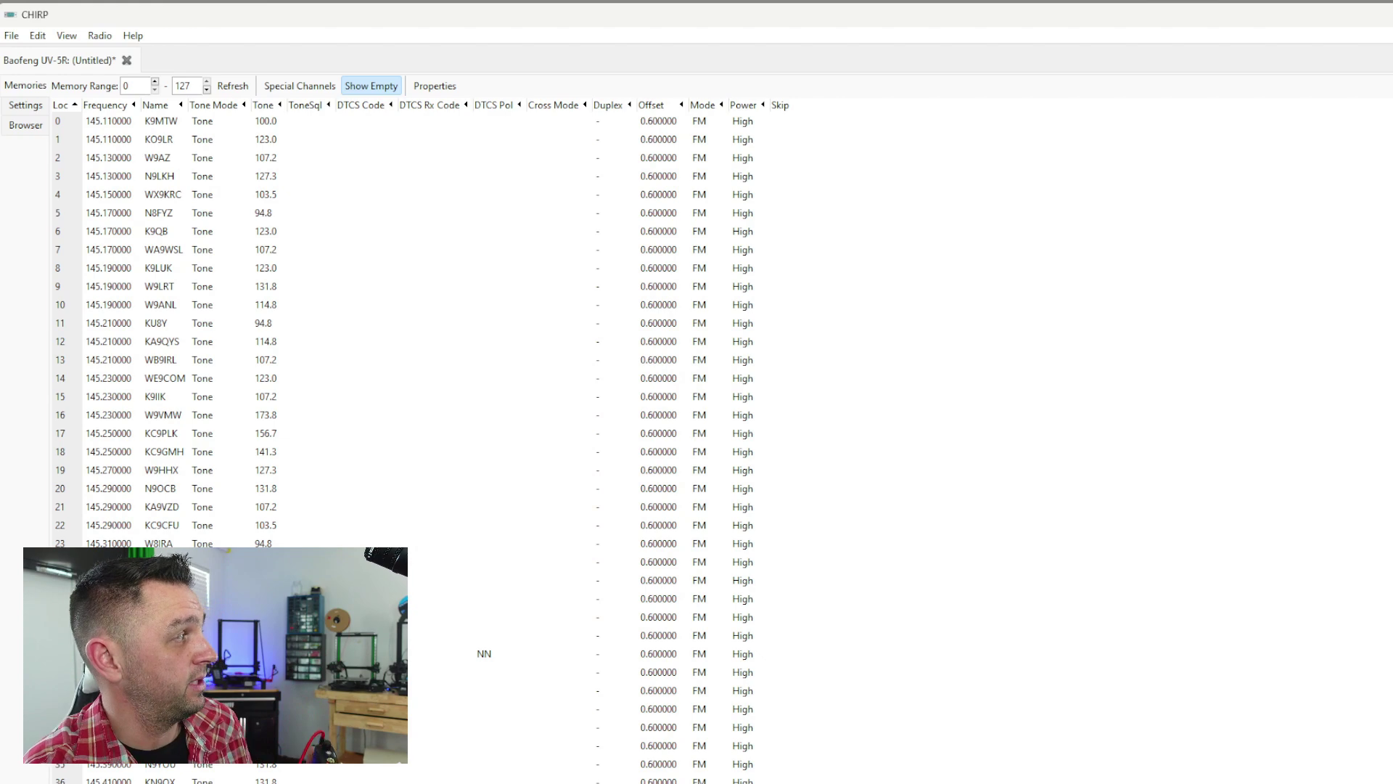
click(98, 36)
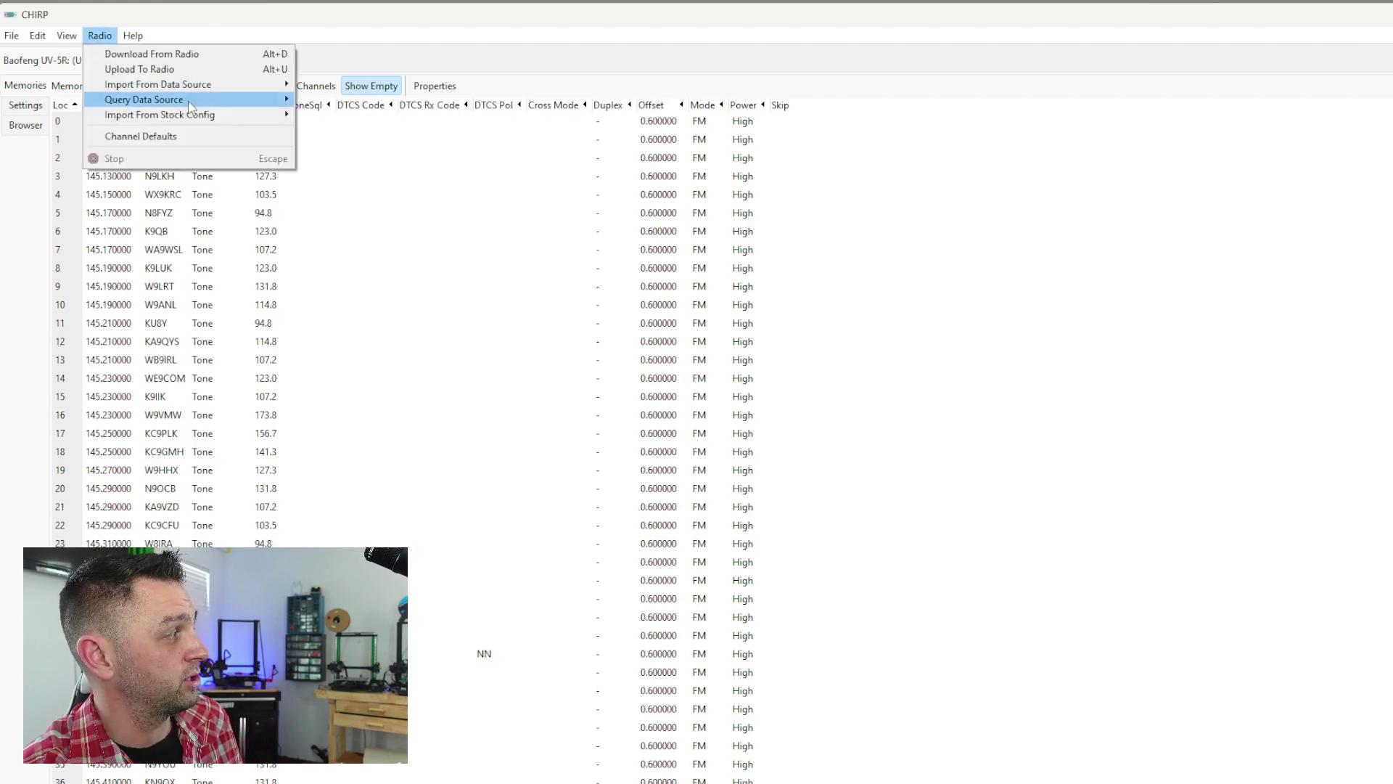
key(Escape)
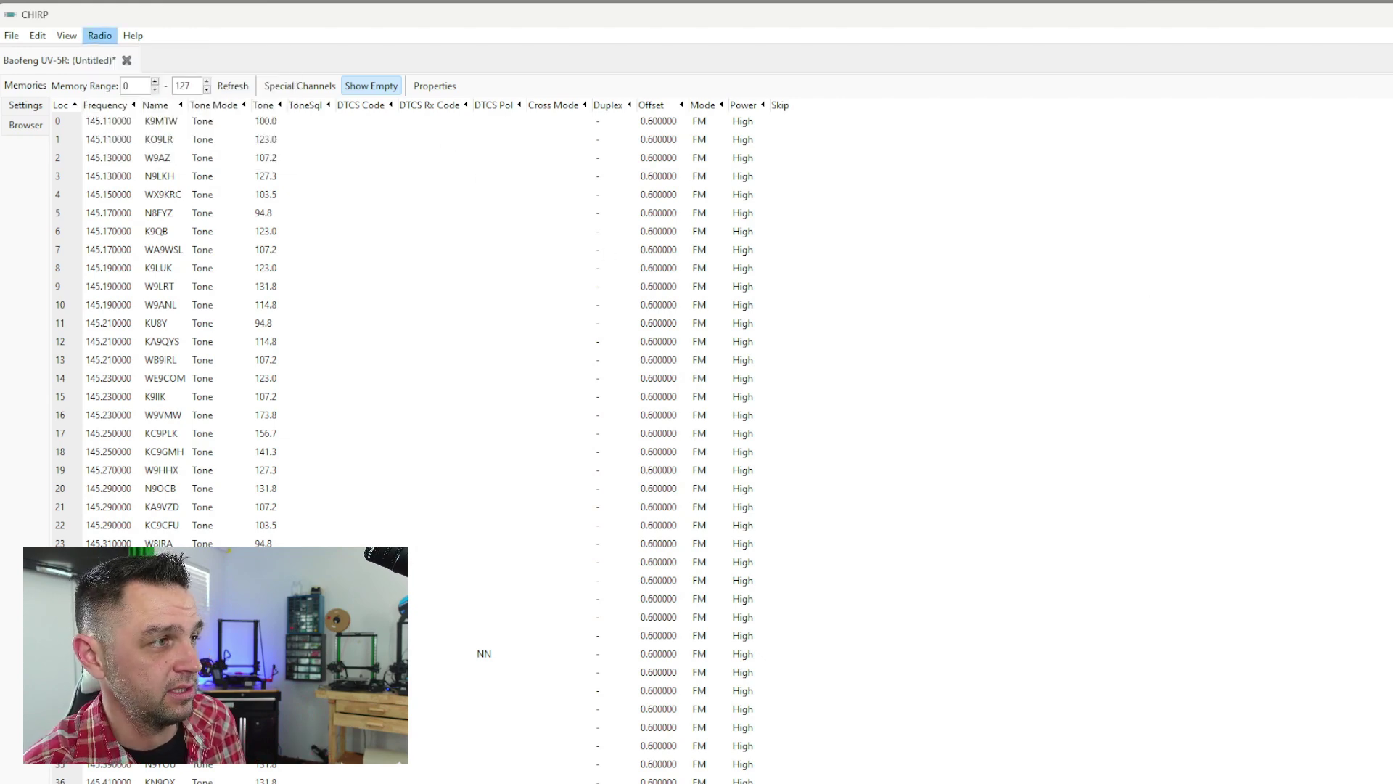